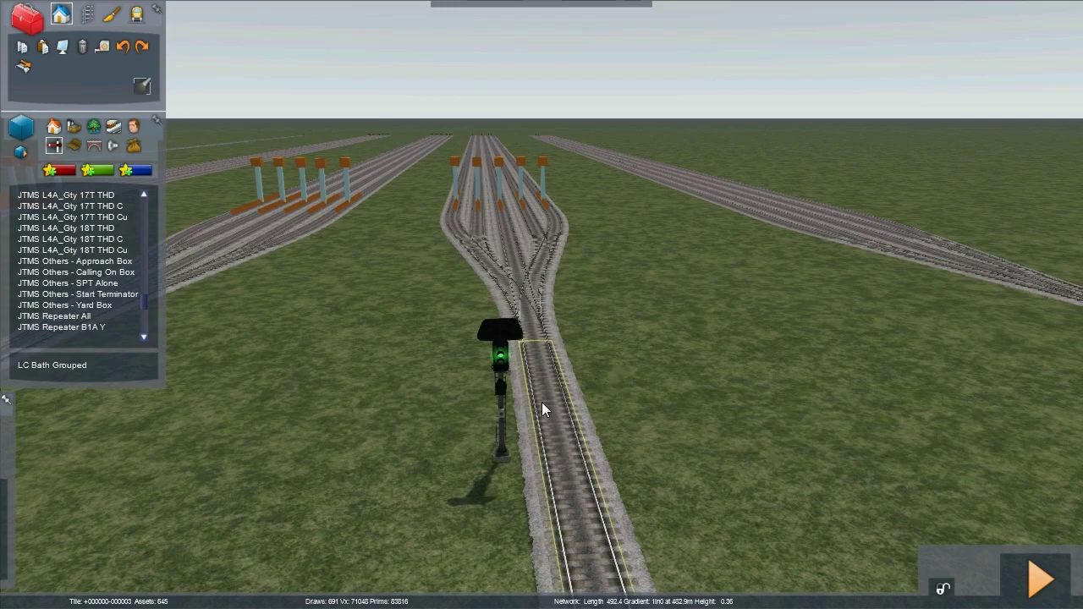
Inspect the properties of the signal in front of the five-way junction on the middle track.
key(Up)
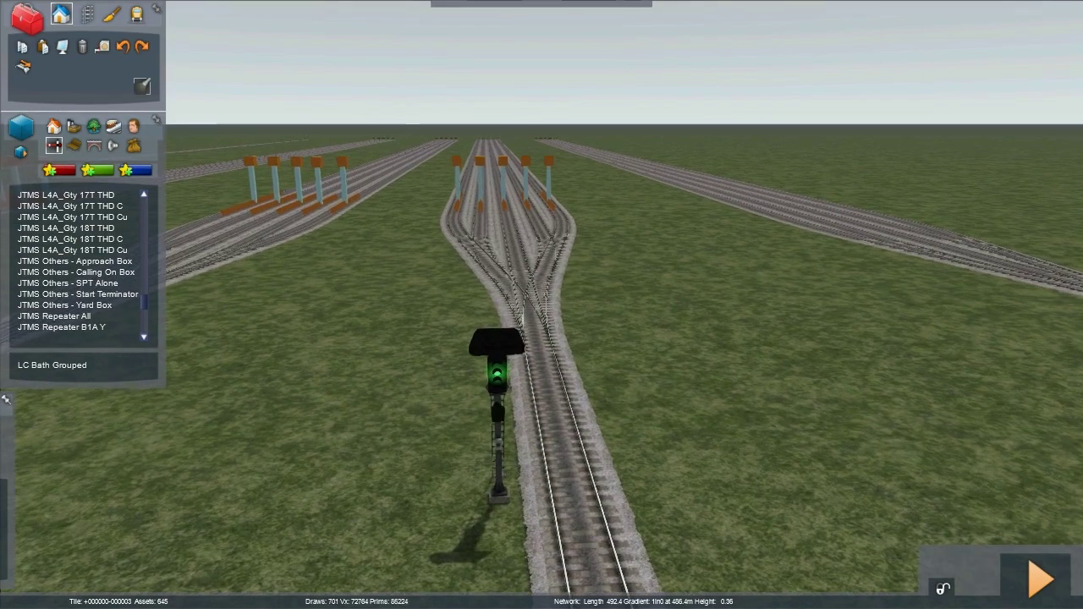
scroll(485, 244, up, 5)
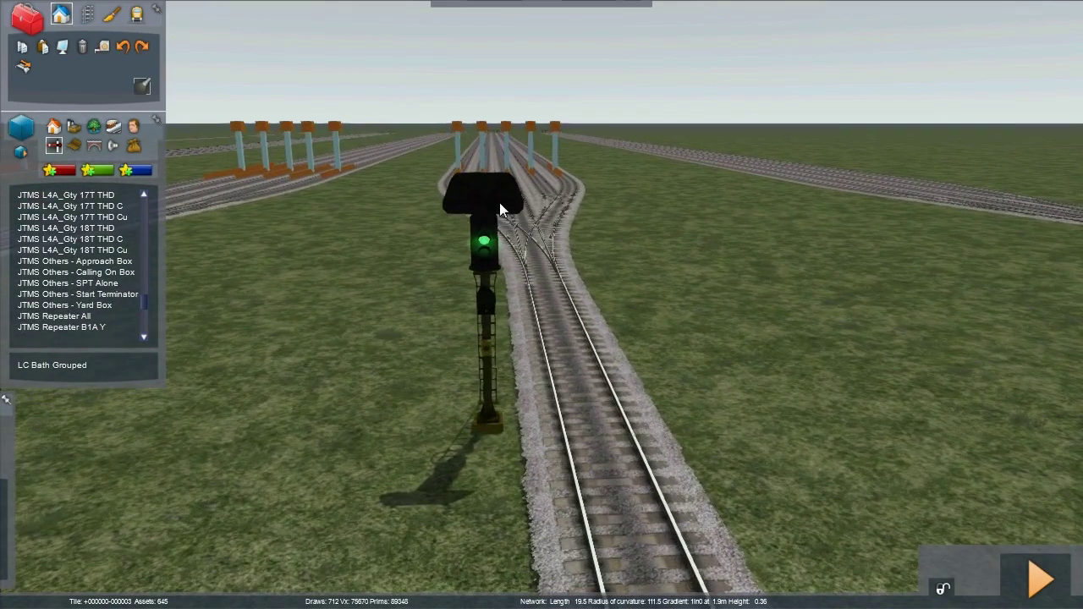
click(484, 206)
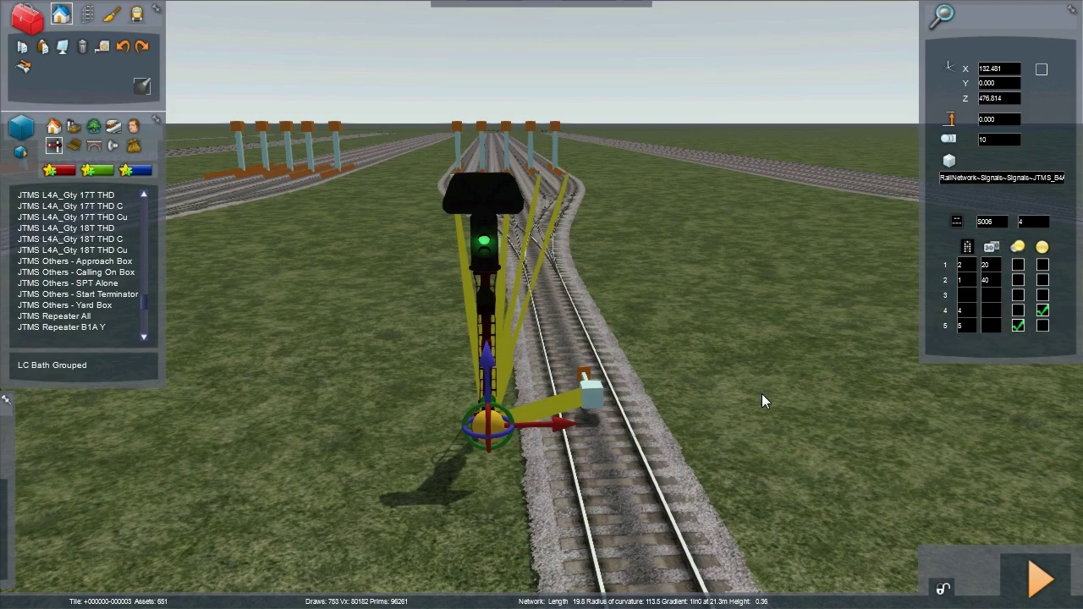
Place a JTMS Others - Approach Box on the middle track, well before the junction signal.
key(Down)
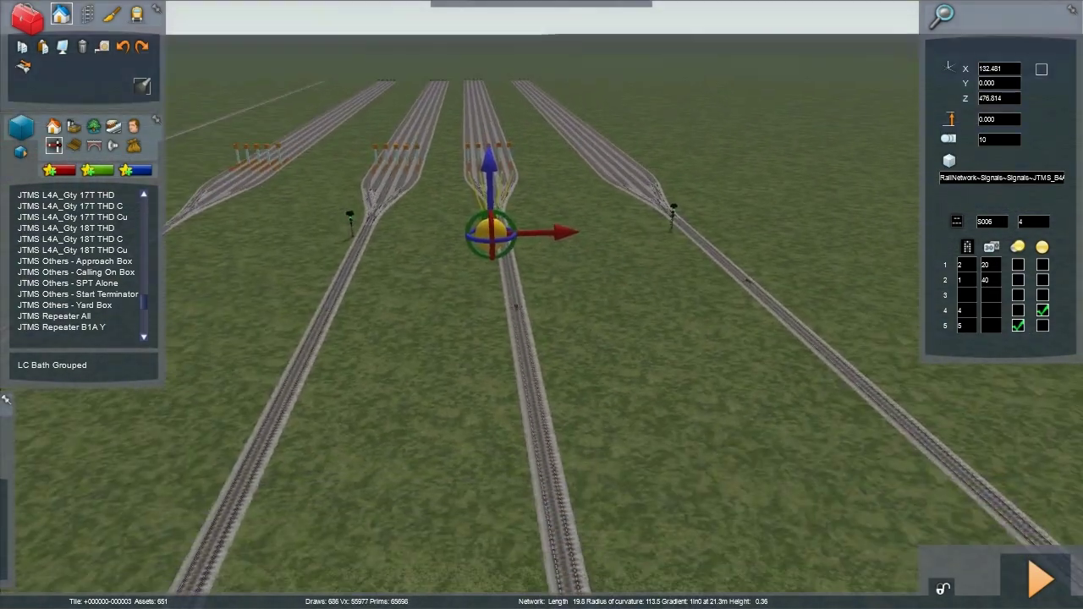
key(Down)
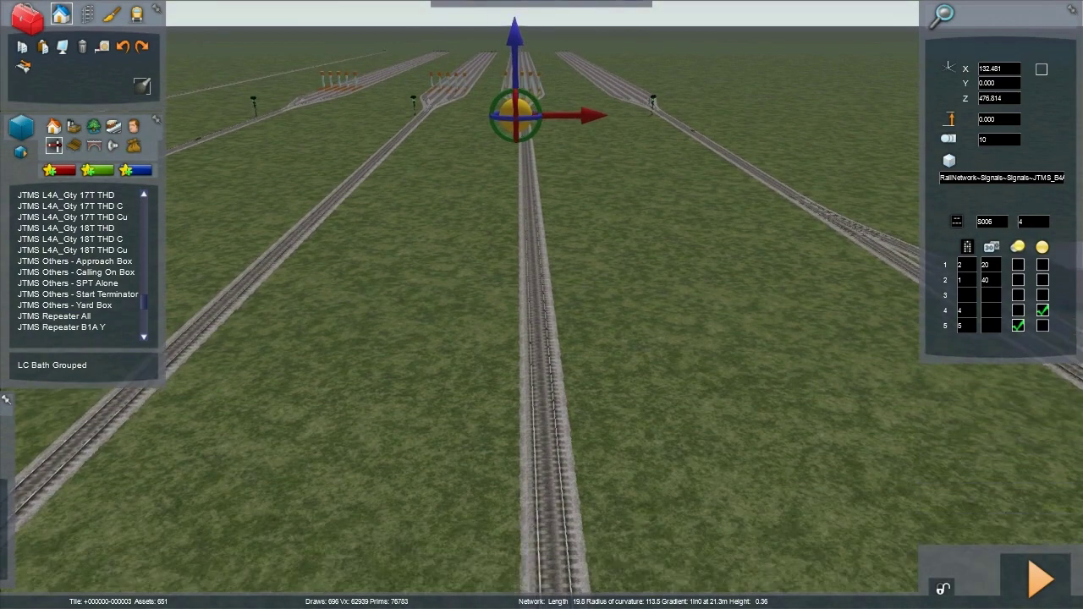
key(Down)
key(Up)
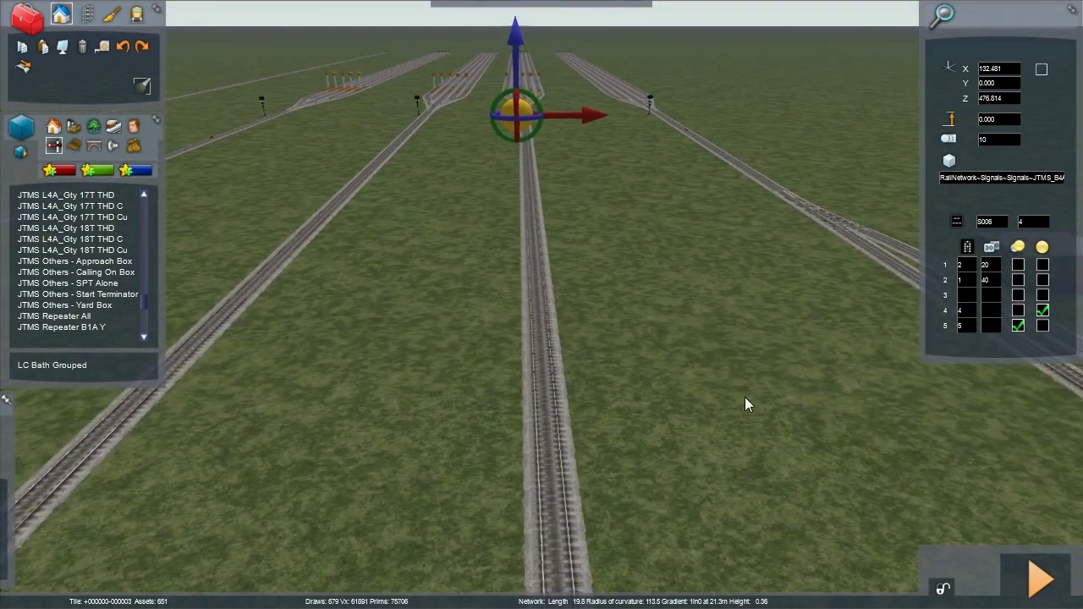
click(104, 264)
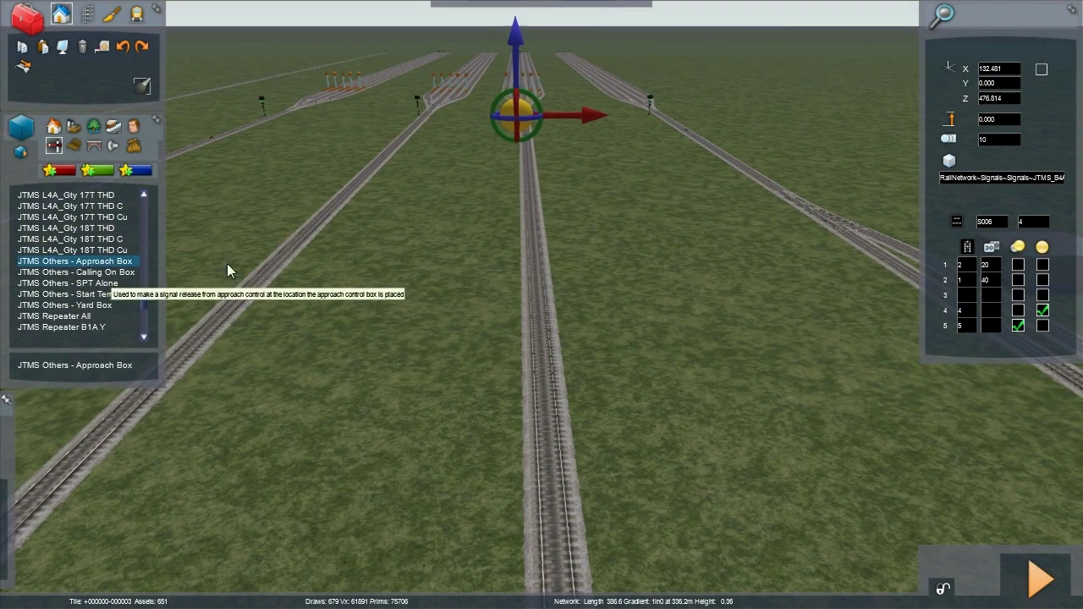
click(542, 360)
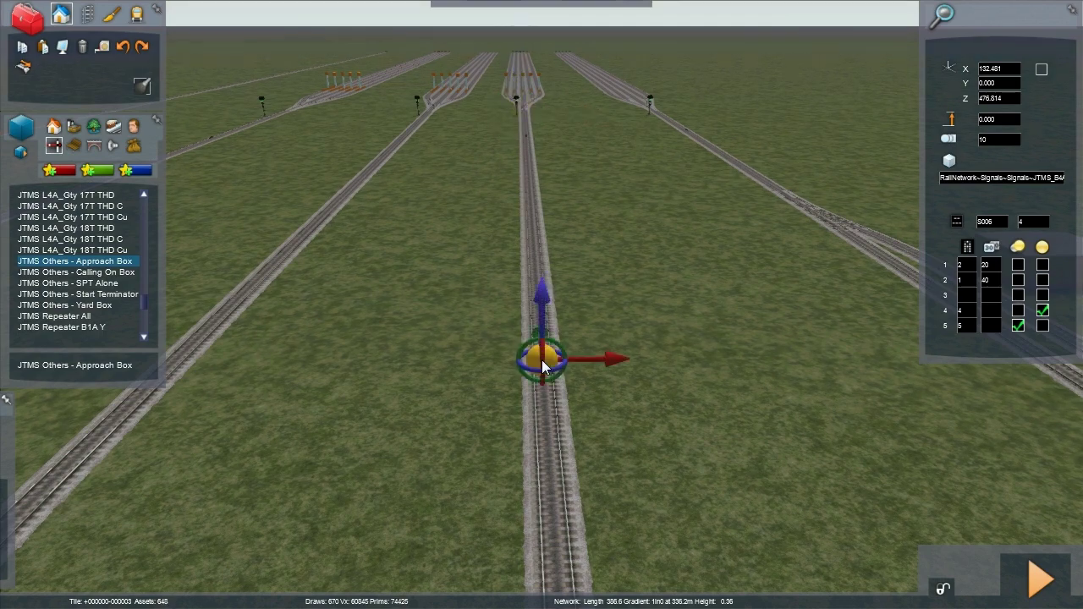
right_click(348, 336)
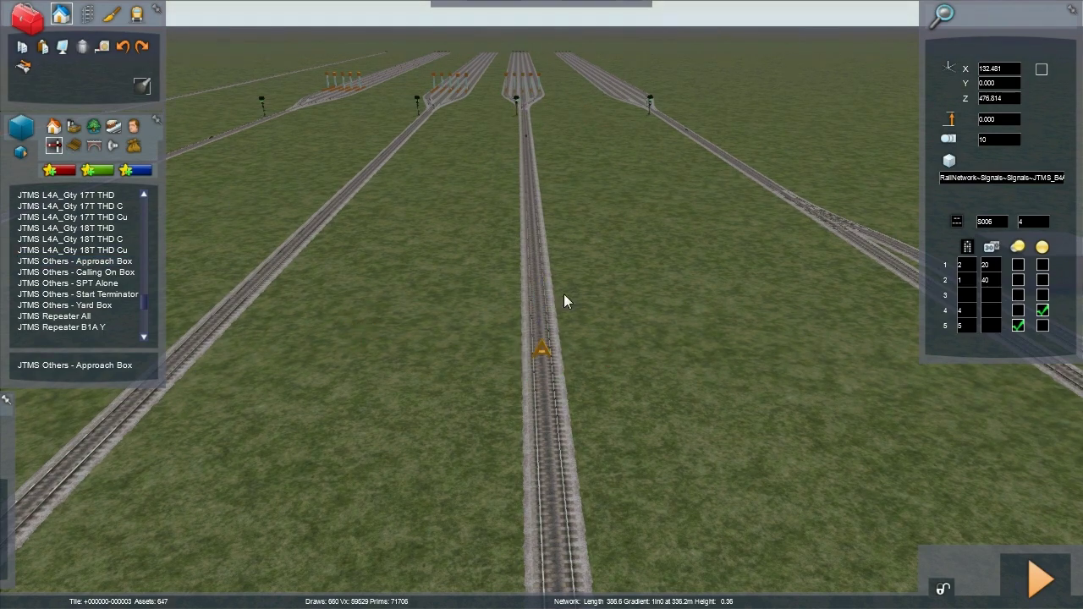
Place a Block Brick 01 beside the track next to the approach box as a marker.
key(Up)
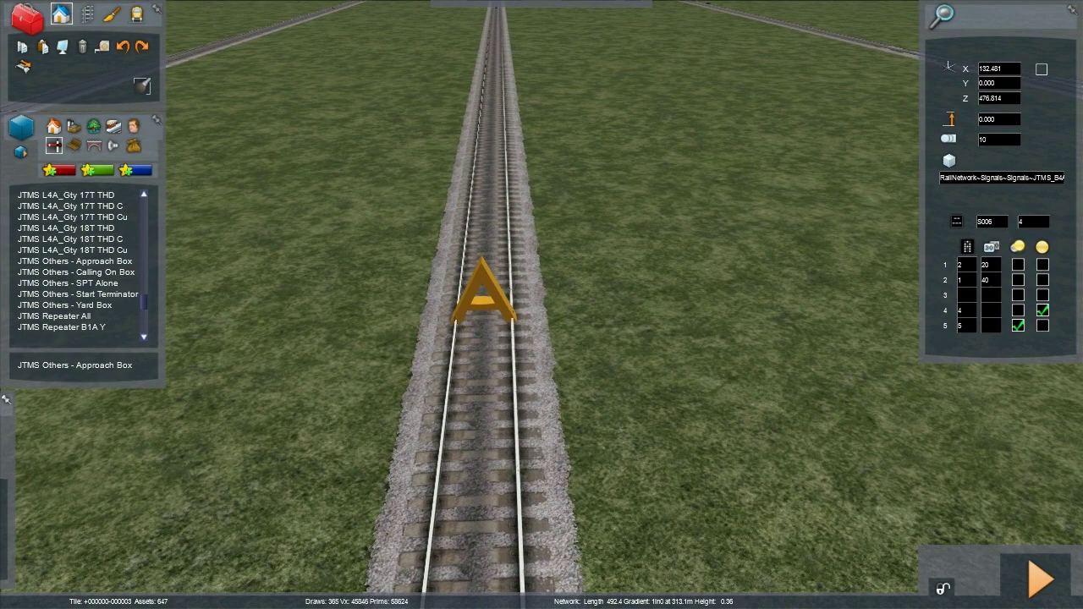
click(134, 147)
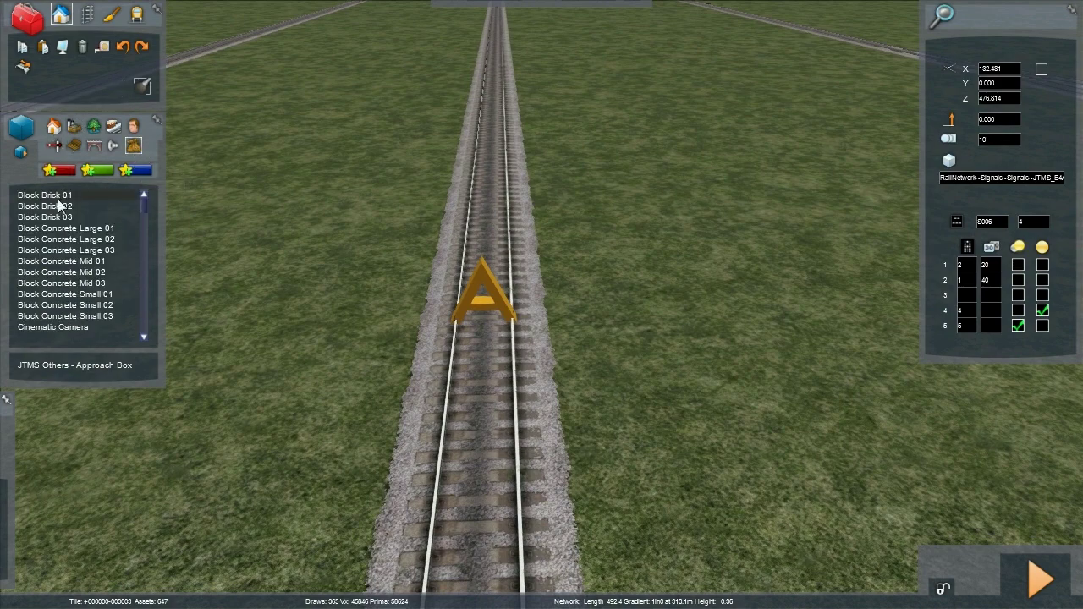
click(44, 196)
click(782, 307)
key(Down)
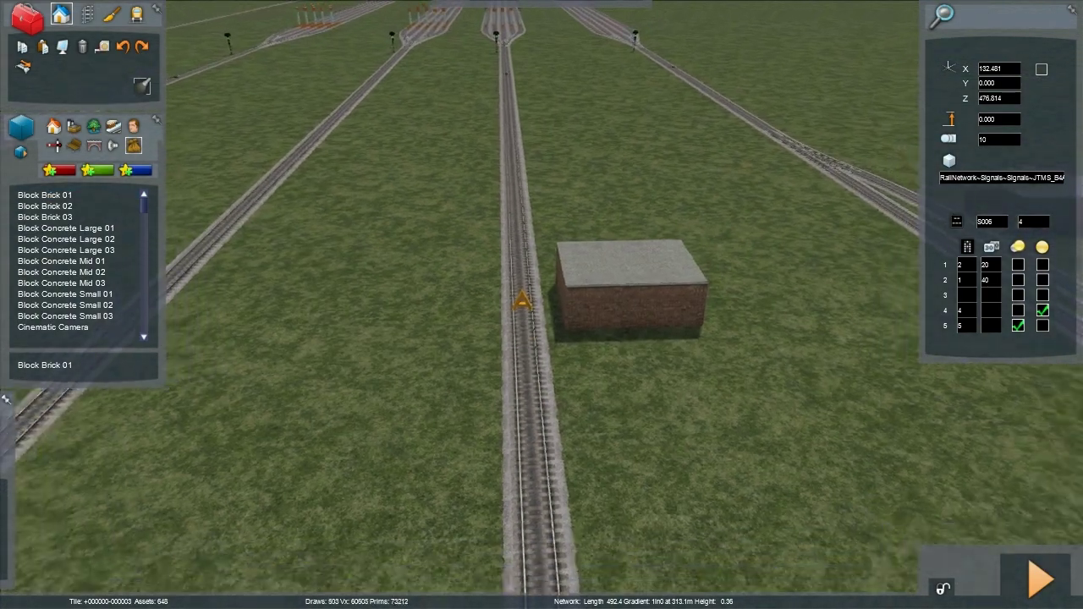
Examine the stretch of middle track from the preceding signals past the approach box and brick block to the junction signal.
key(Down)
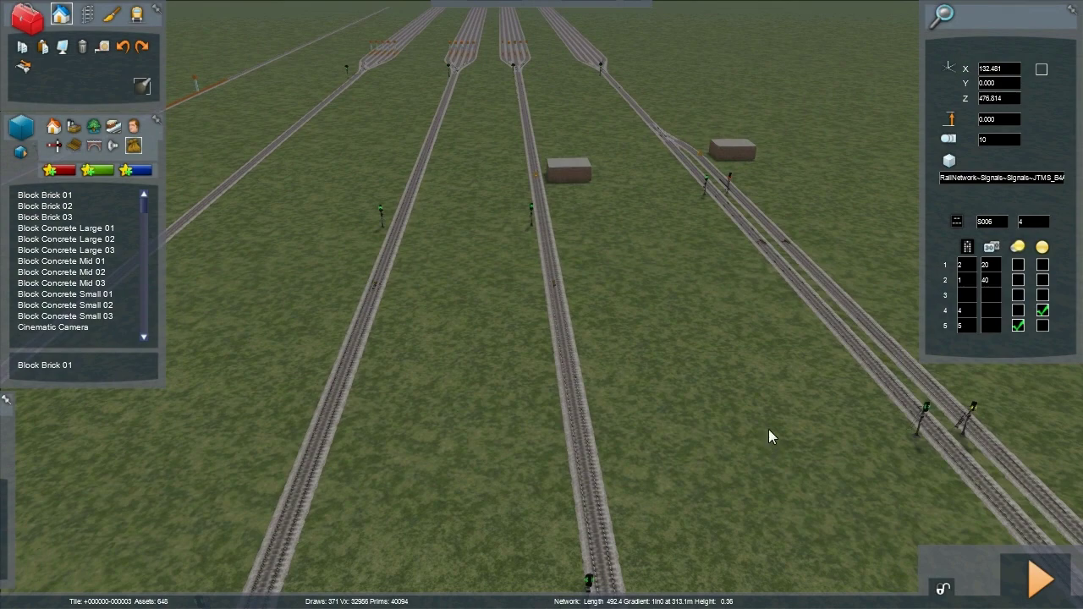
drag(768, 429, 768, 355)
key(Up)
drag(769, 442, 747, 529)
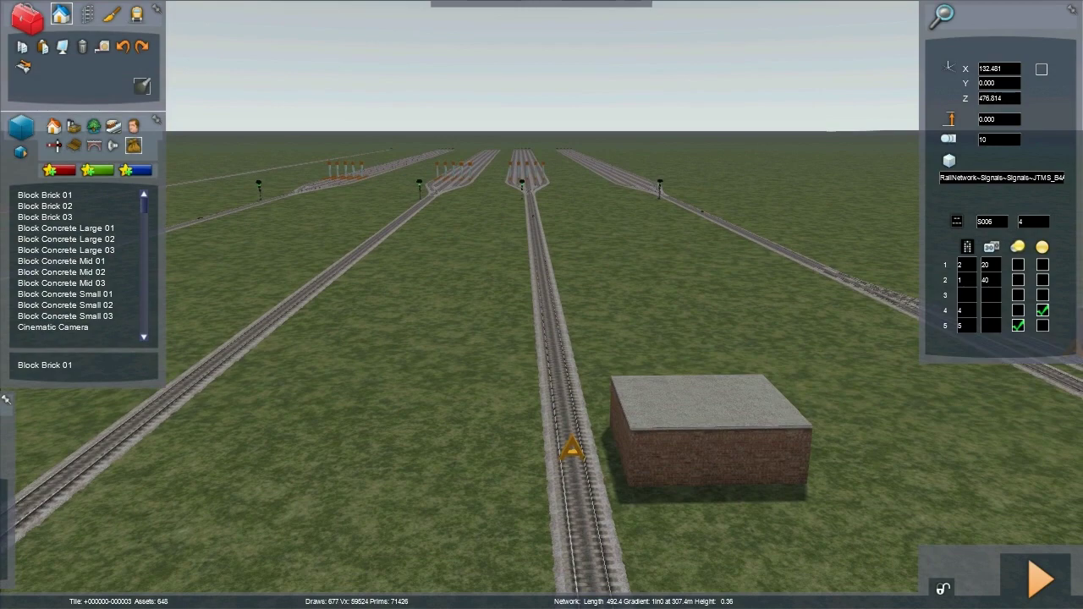
key(Down)
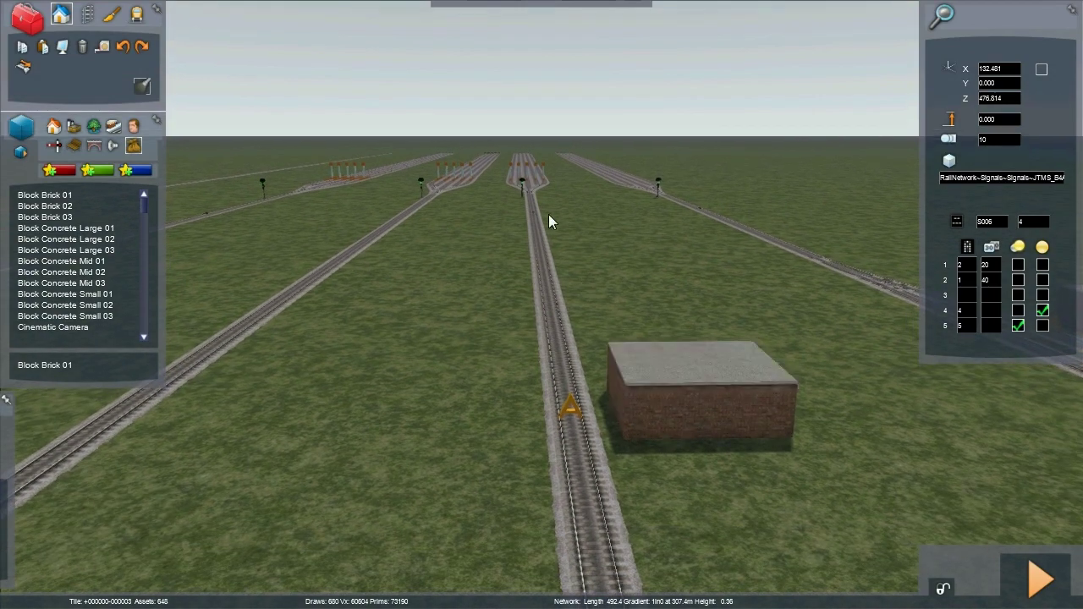
key(Up)
drag(532, 224, 532, 194)
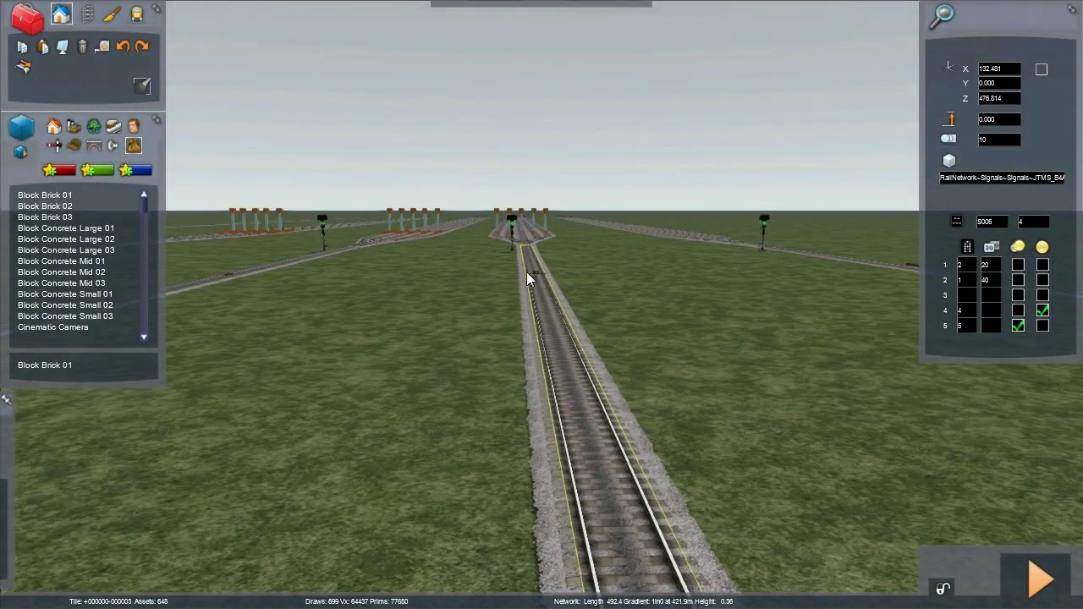
key(Down)
scroll(599, 320, down, 3)
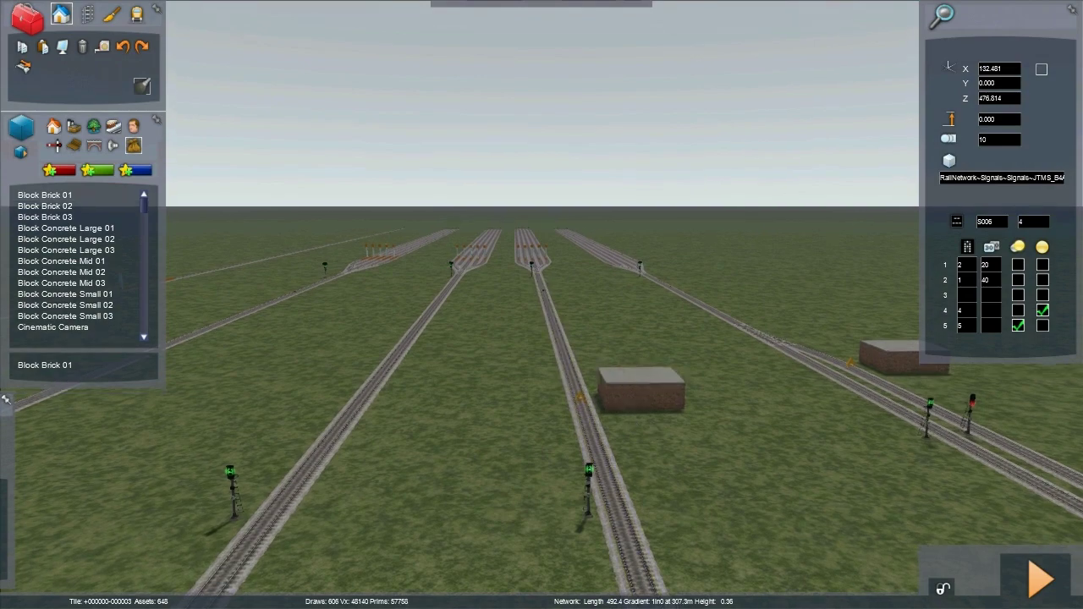
scroll(669, 433, up, 5)
key(Up)
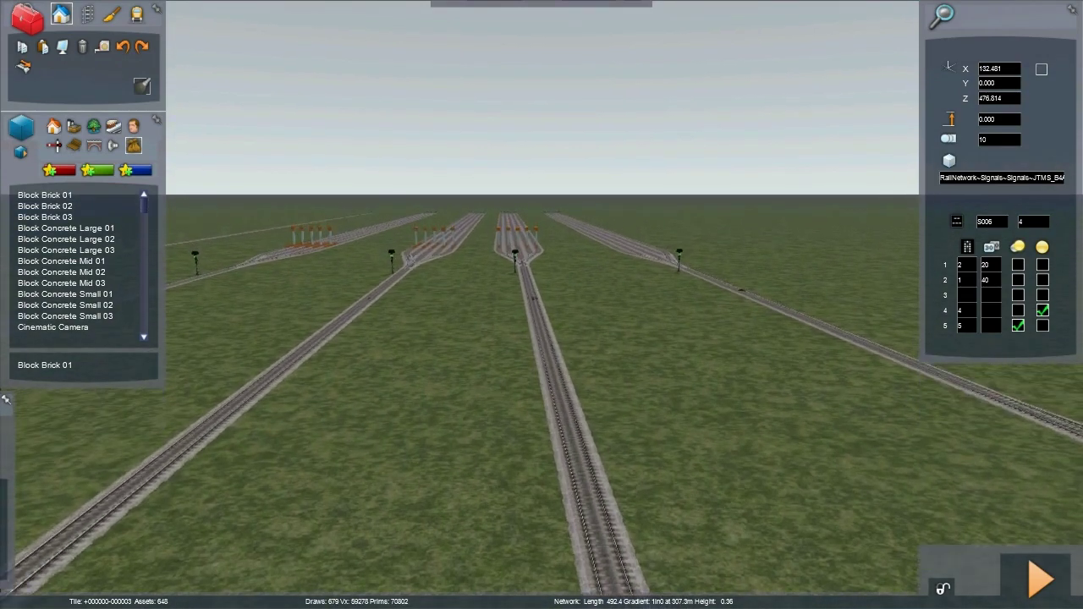
scroll(705, 437, down, 3)
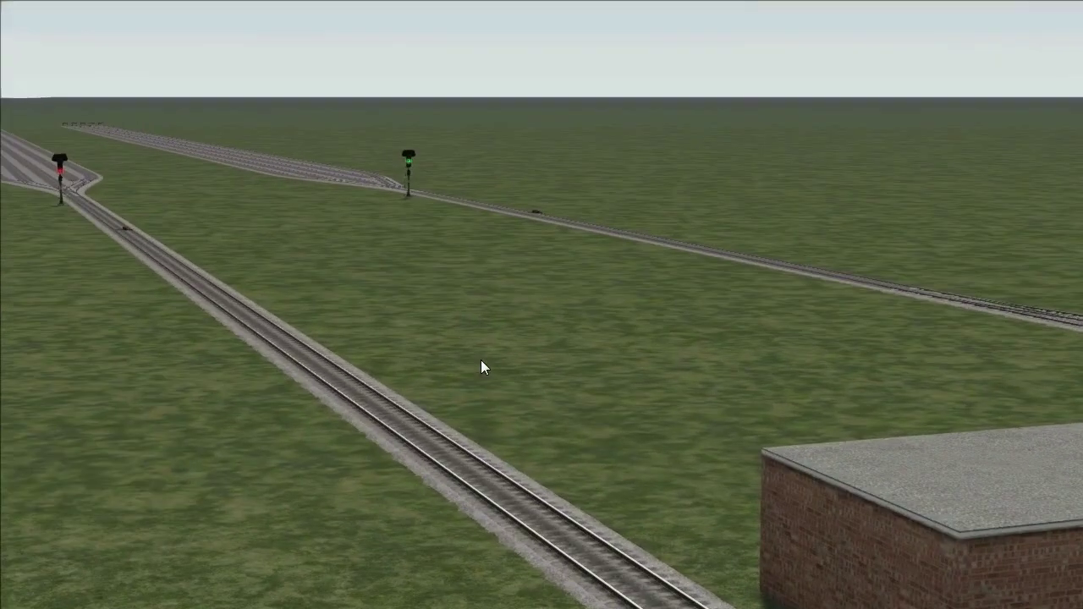
Watch the aspects of the junction signal and the signals before it along the middle track in the running simulation.
drag(481, 359, 360, 313)
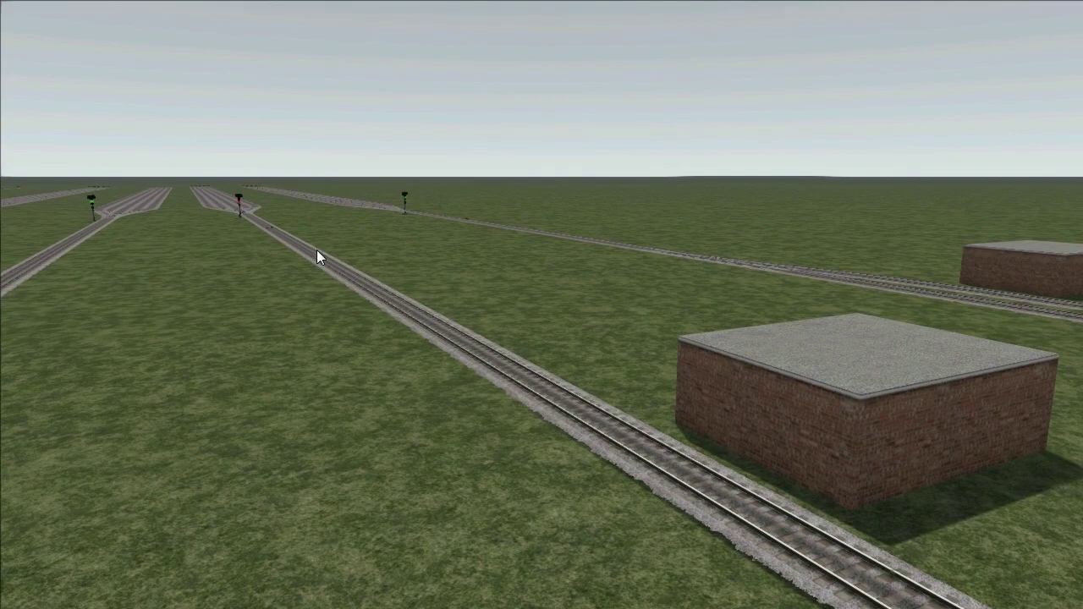
key(Down)
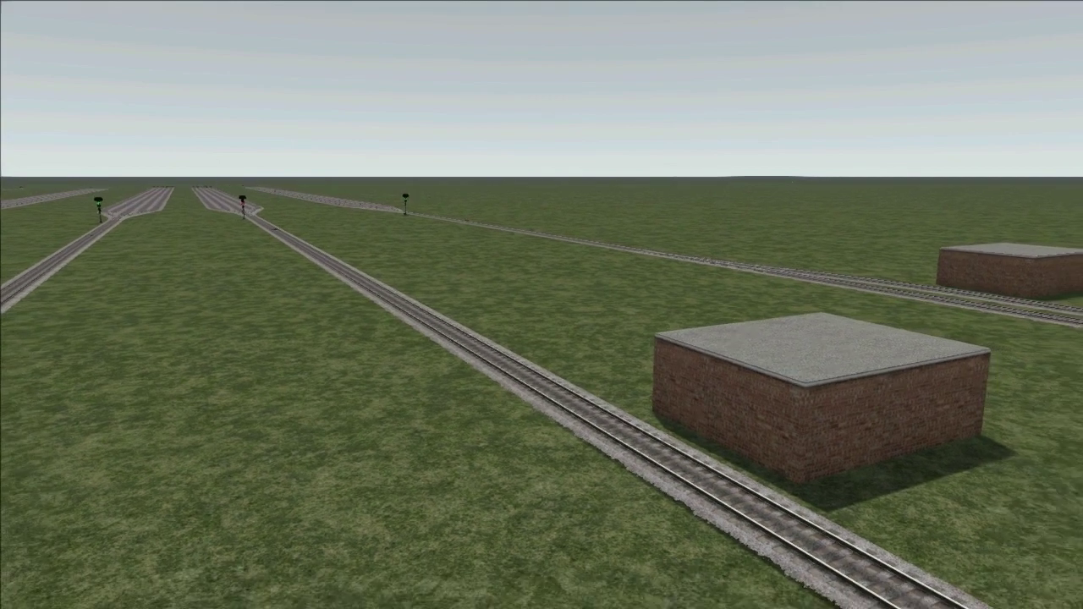
key(Down)
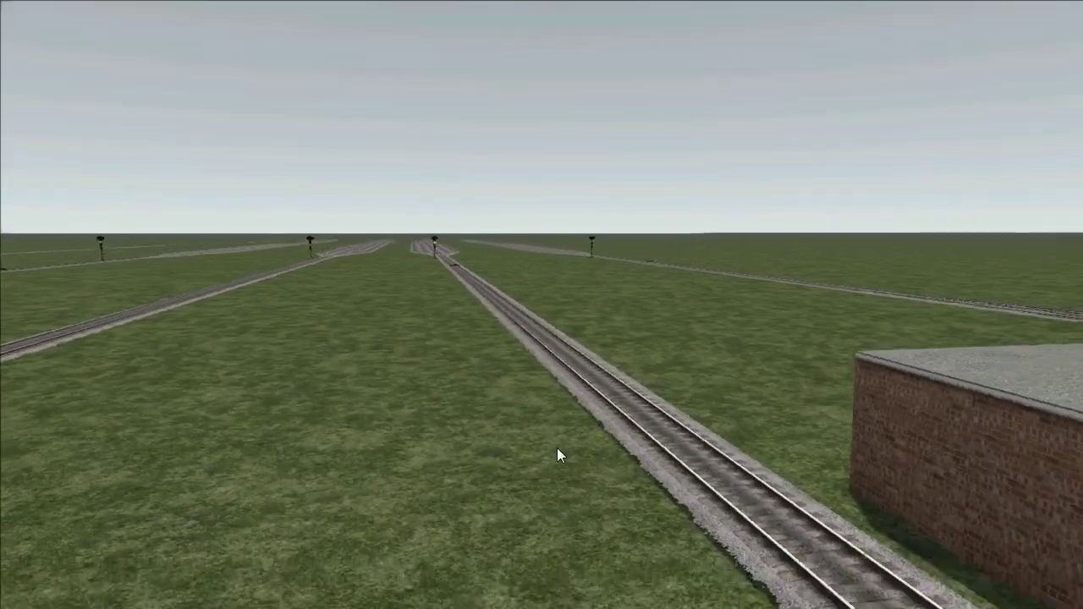
key(Up)
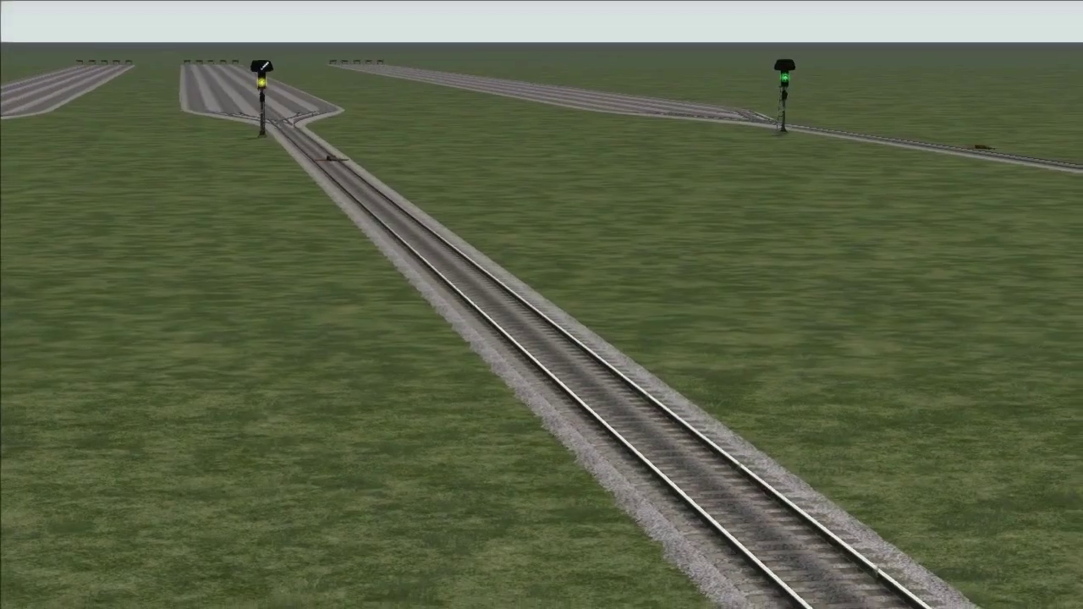
key(Down)
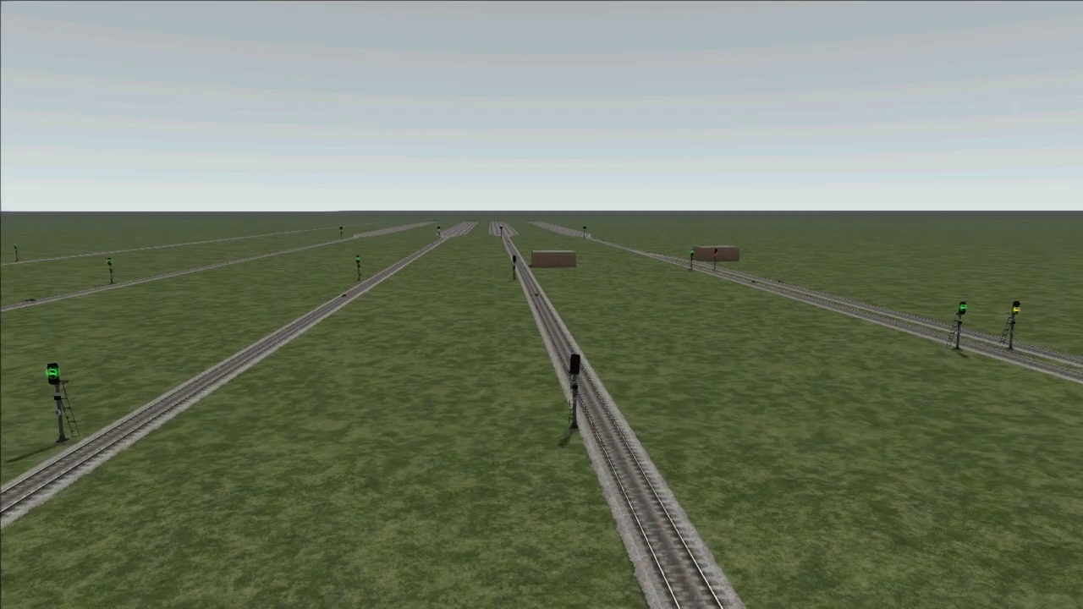
scroll(542, 364, up, 5)
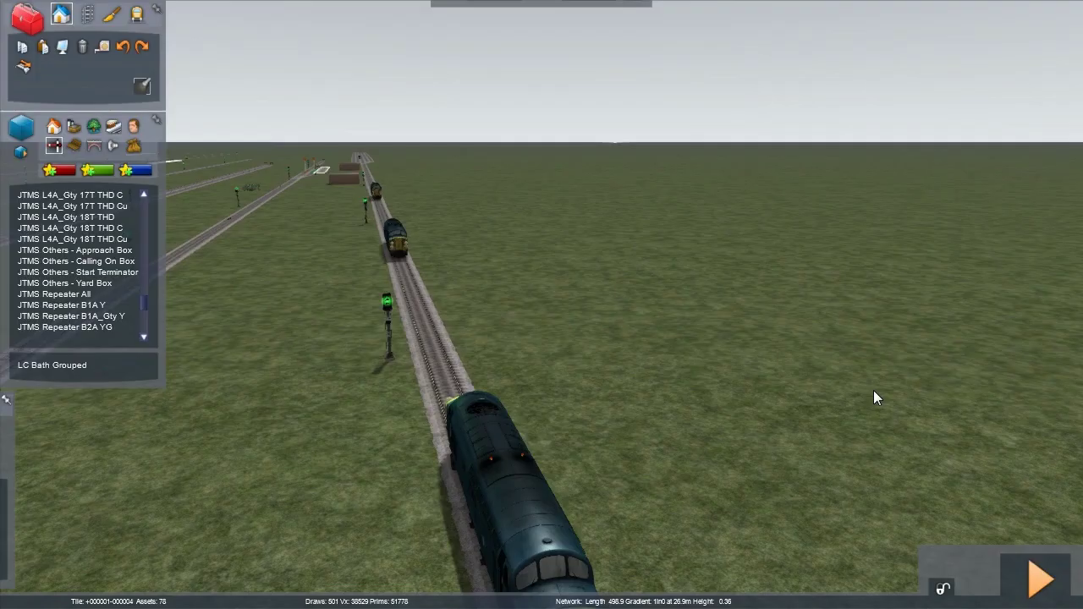
Follow the track with the waiting locomotives to its junction signal and inspect that signal's properties.
drag(865, 392, 850, 406)
key(Down)
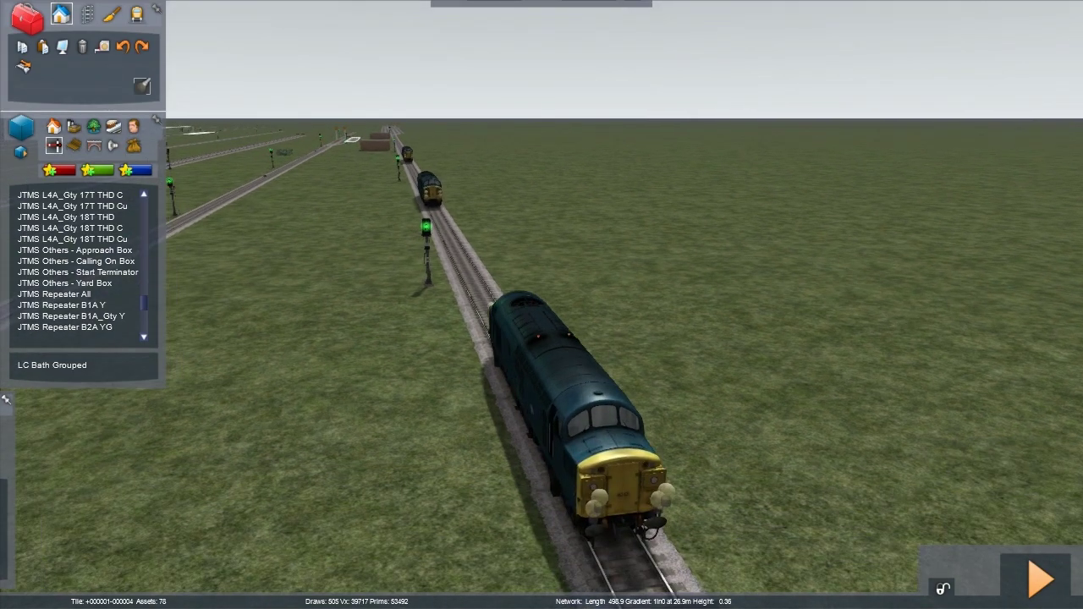
key(Down)
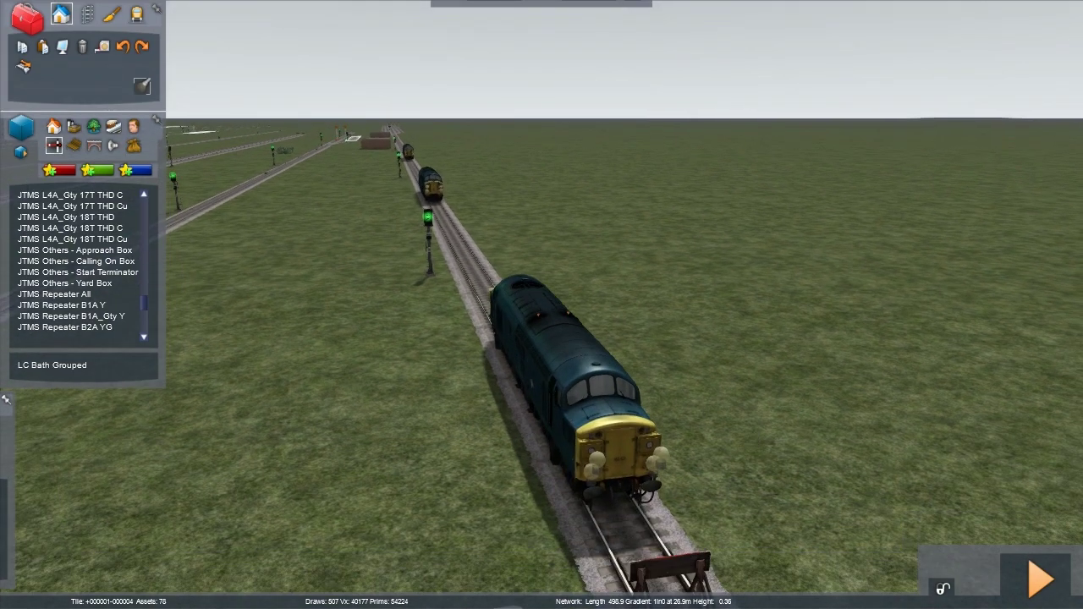
key(Up)
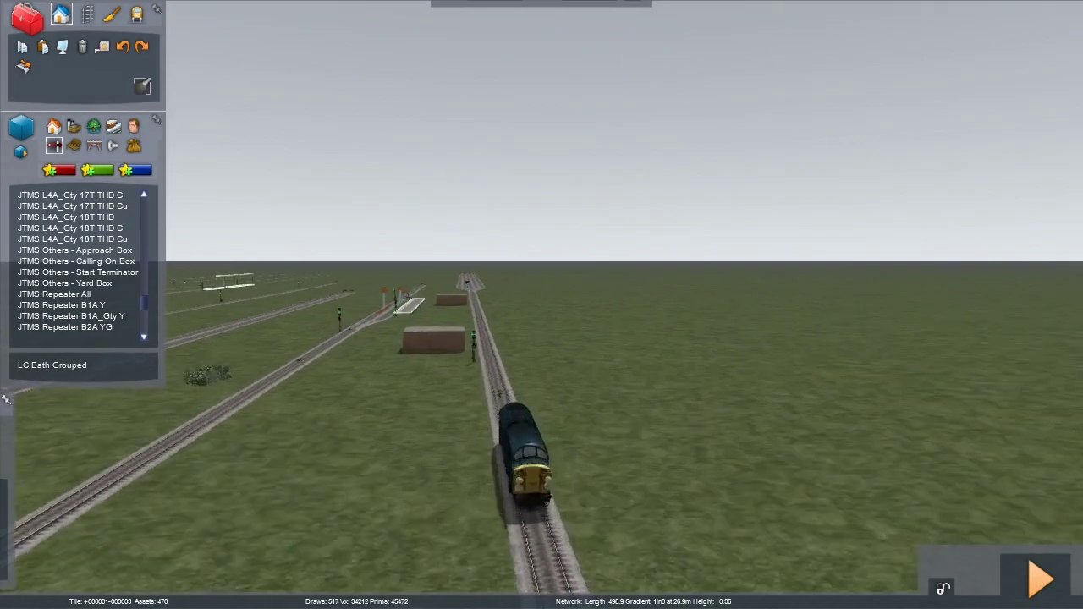
key(Up)
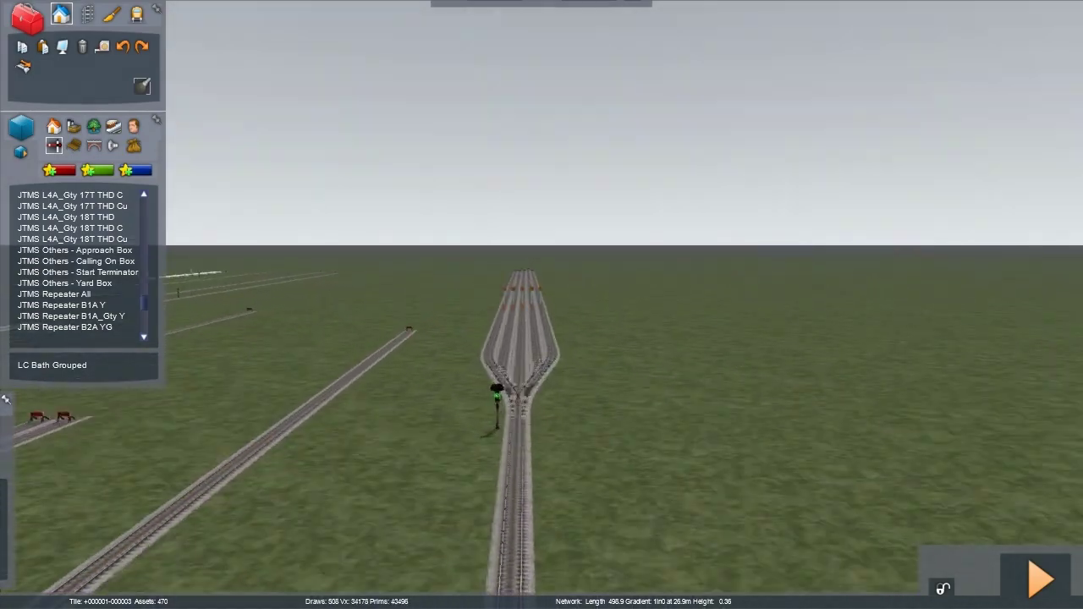
key(Up)
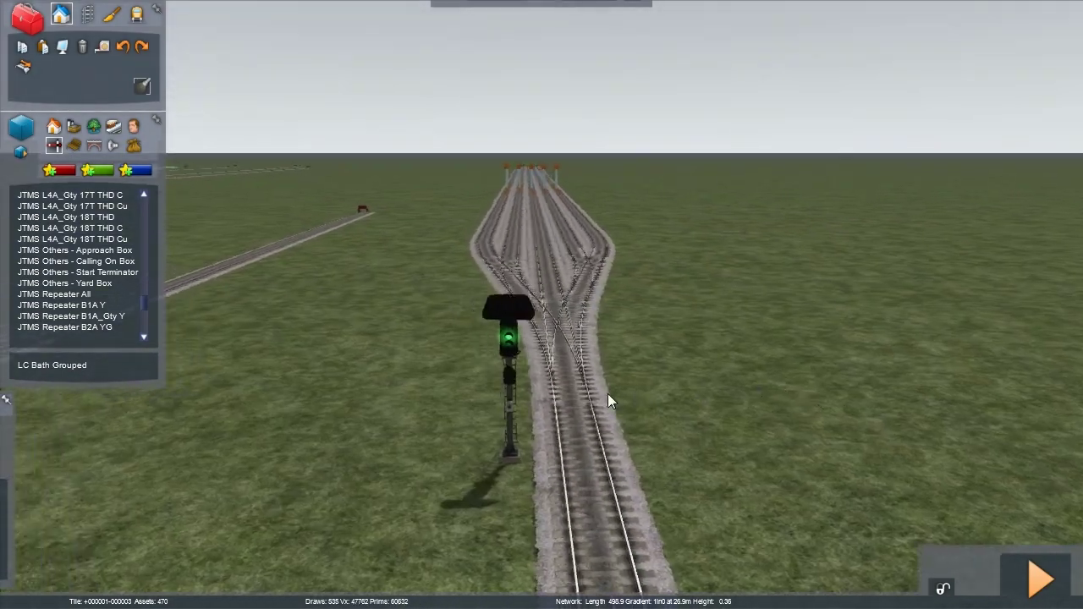
click(520, 353)
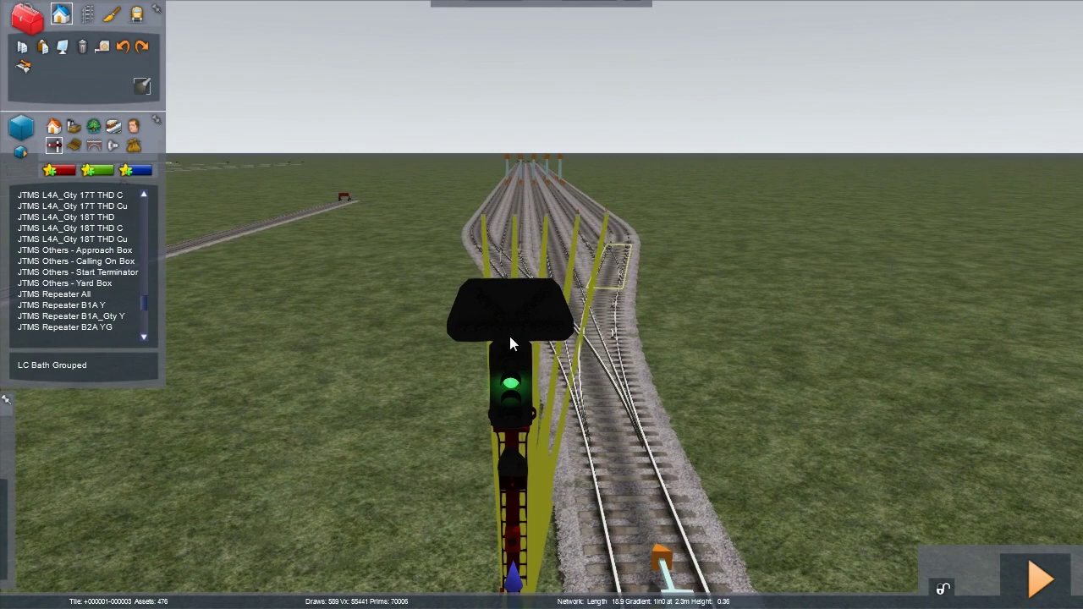
mouse_move(1075, 12)
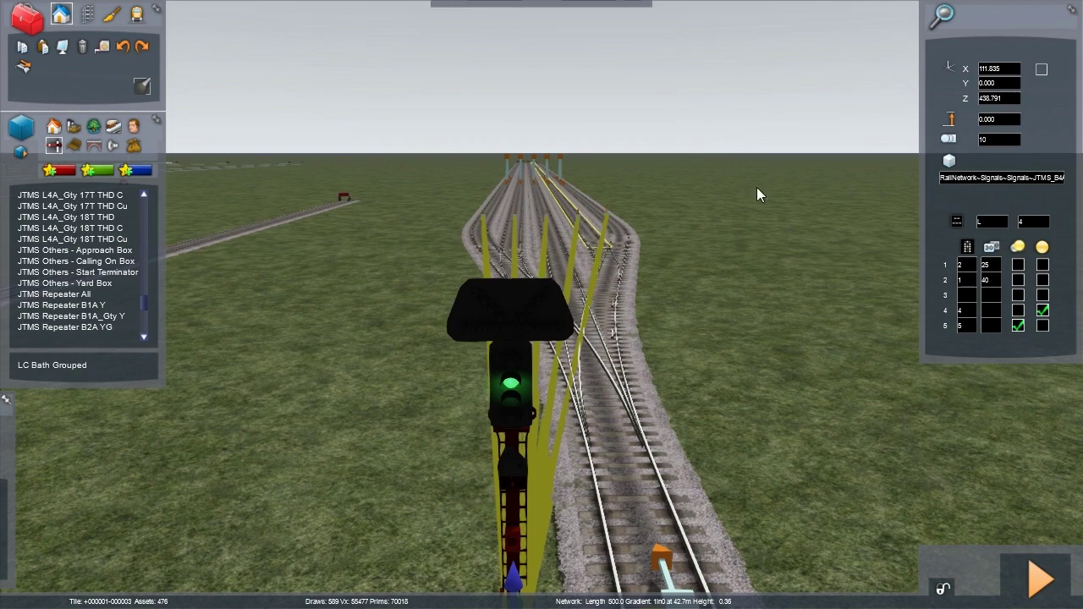
Deselect the junction signal and examine the track beside the brick block before the junction.
key(Down)
key(Down)
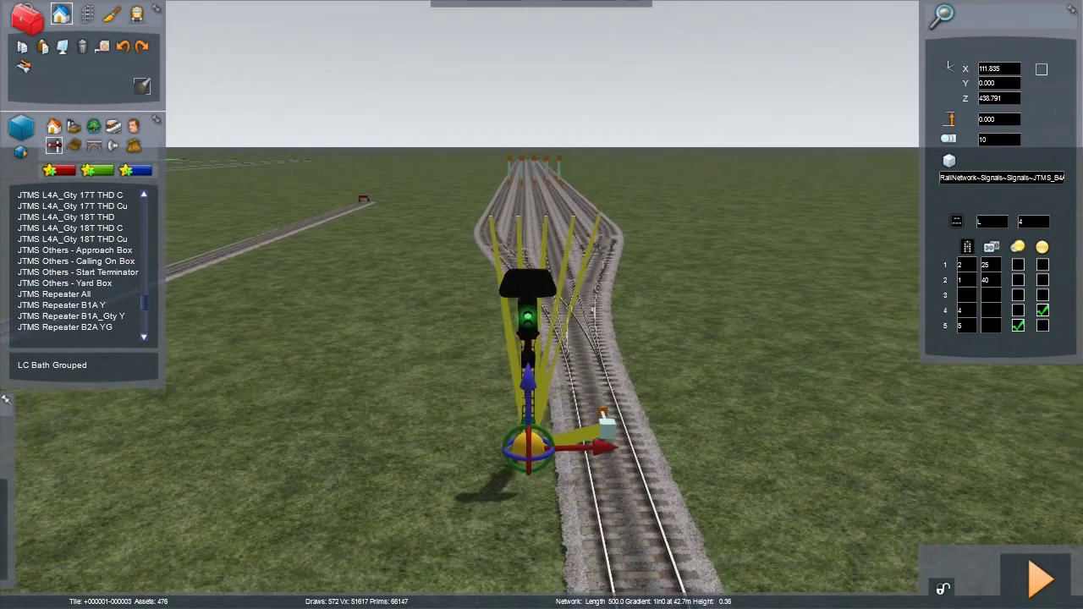
key(Down)
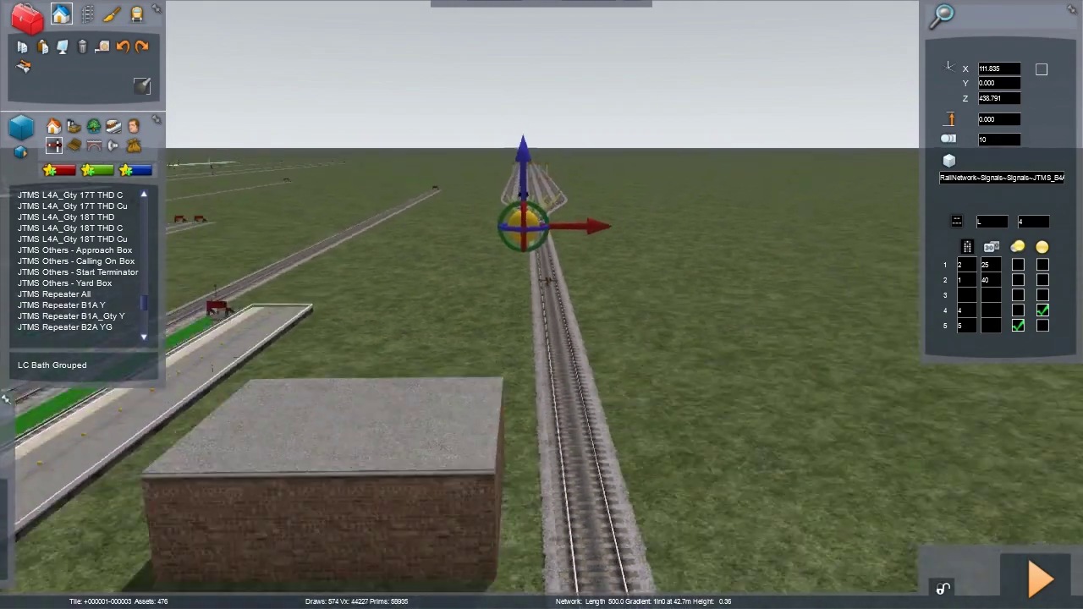
key(Down)
click(726, 299)
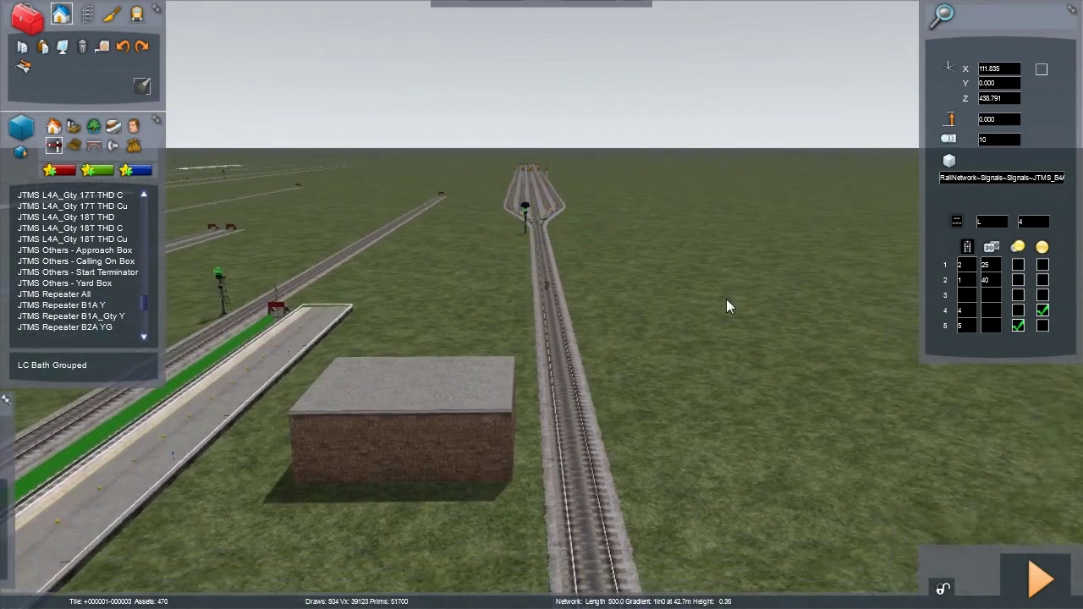
Place a JTMS Others - Approach Box on the single track beside the brick block nearest the junction signal.
key(Up)
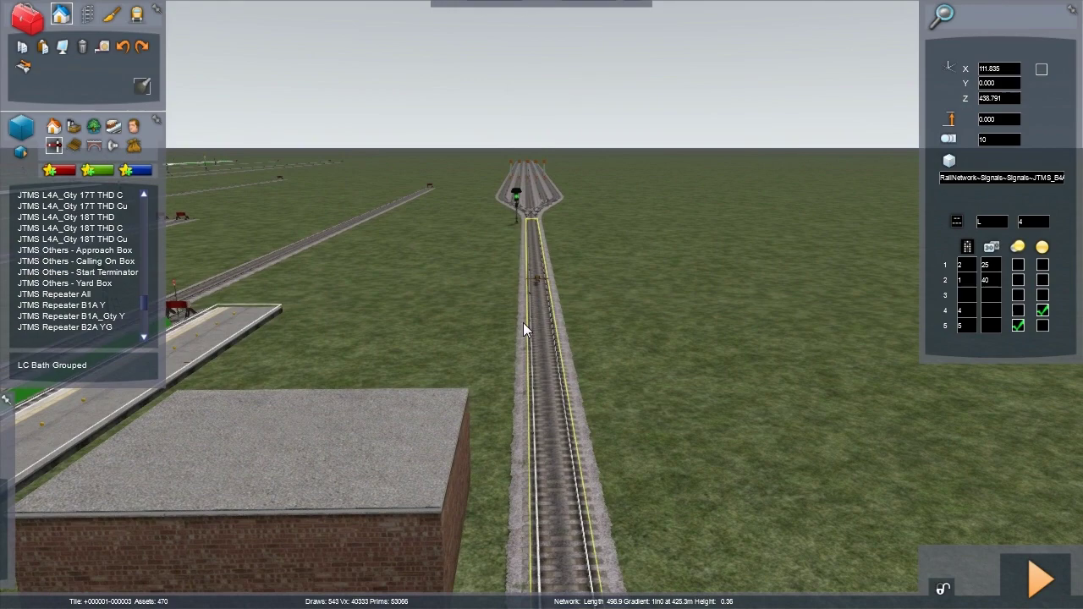
click(109, 252)
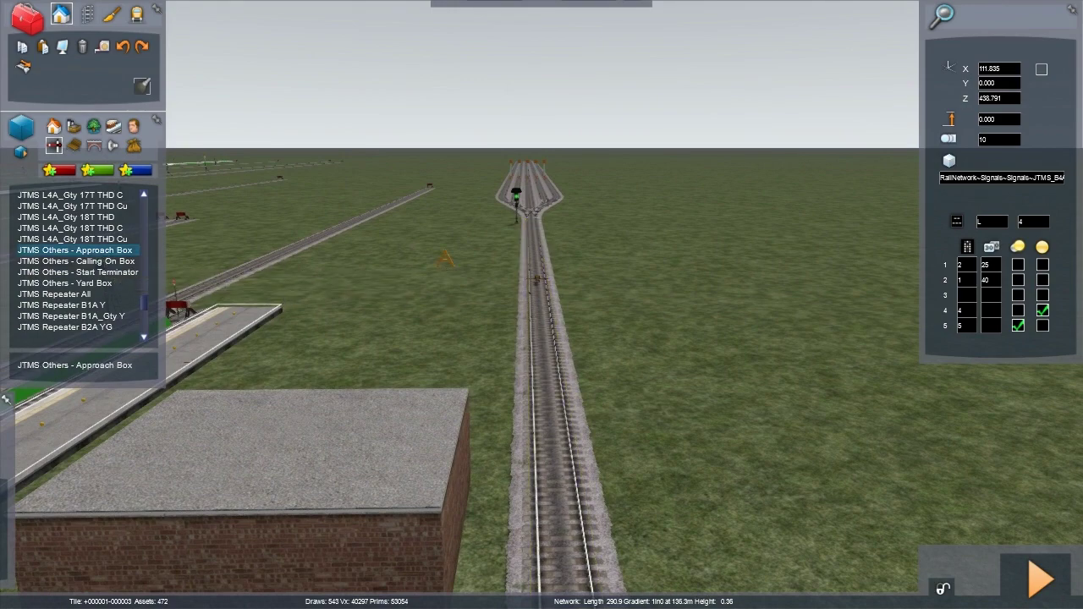
key(Up)
key(Up)
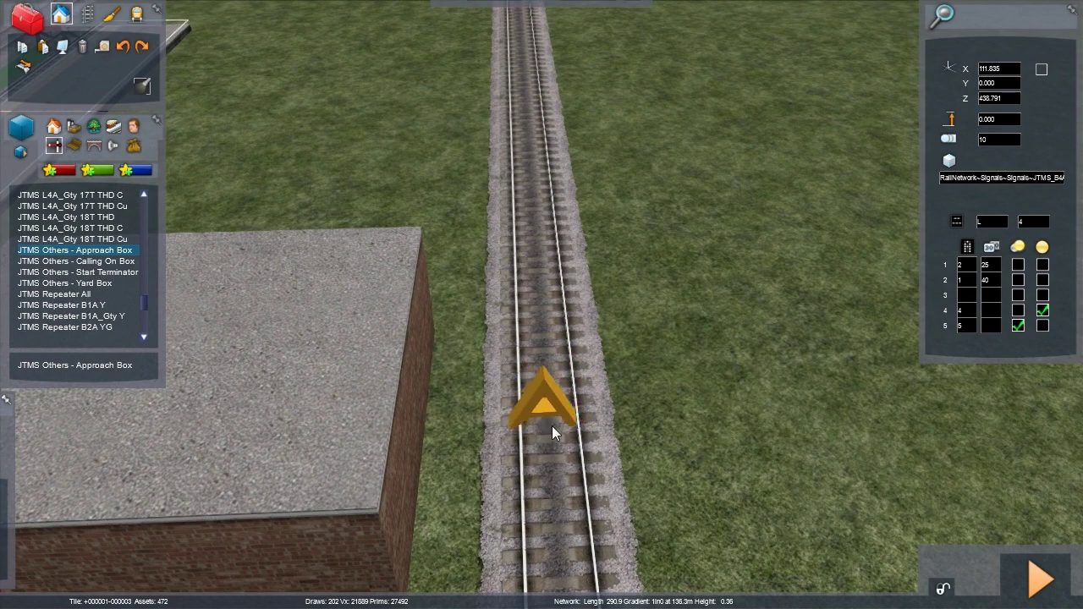
click(547, 431)
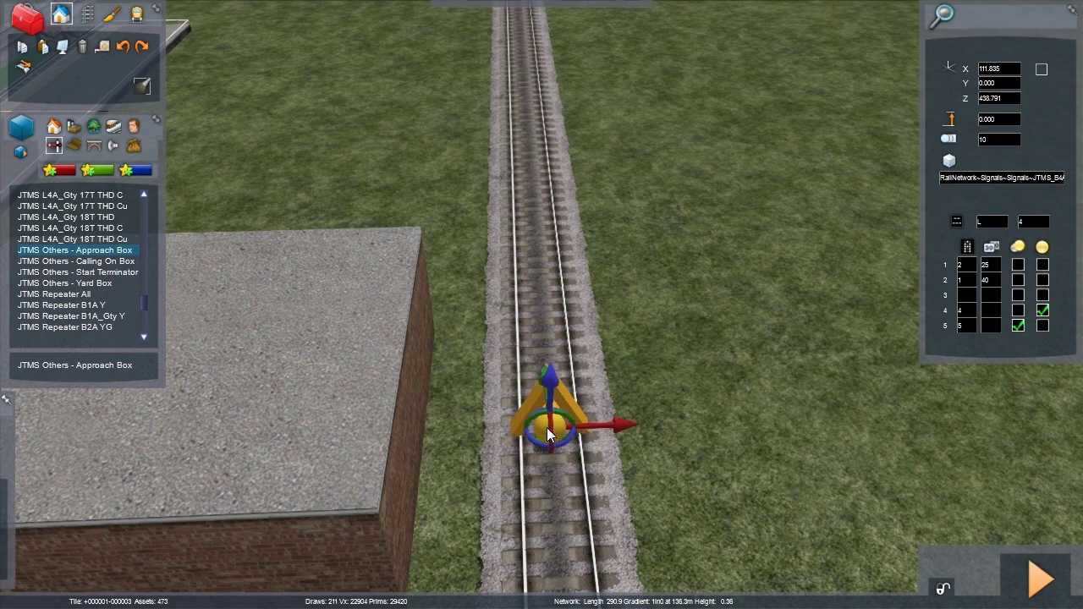
Show the properties of the approach box nearest the junction and set its first ID field to 1.
mouse_move(695, 448)
mouse_down()
mouse_move(696, 372)
mouse_move(695, 448)
mouse_up()
right_click(692, 448)
double_click(613, 459)
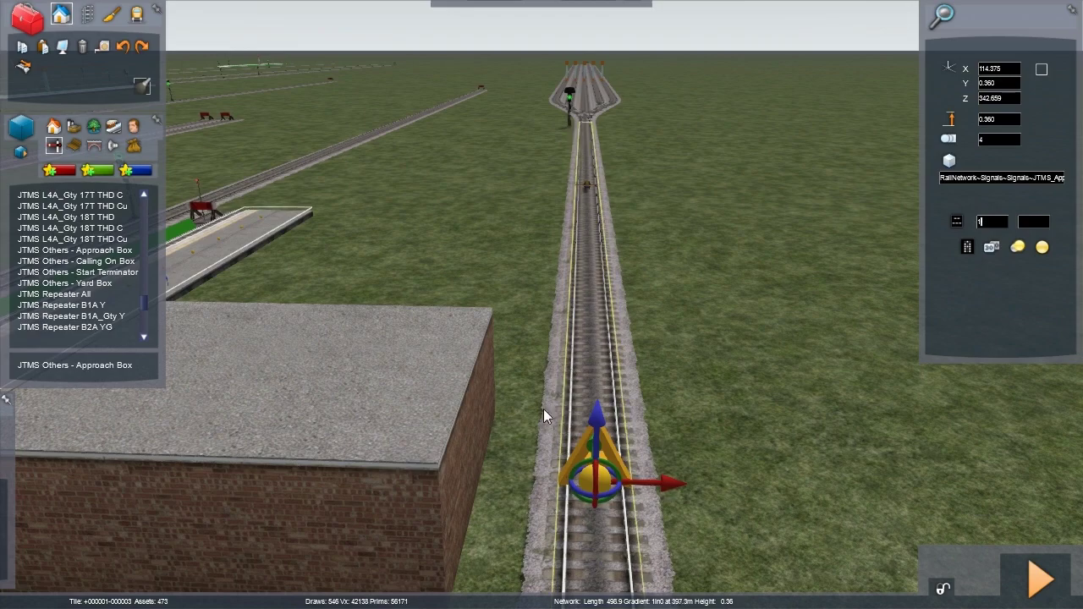
right_click(745, 481)
Place a second JTMS Others - Approach Box on the same track beside the brick block farther back from the junction.
key(Down)
key(Down)
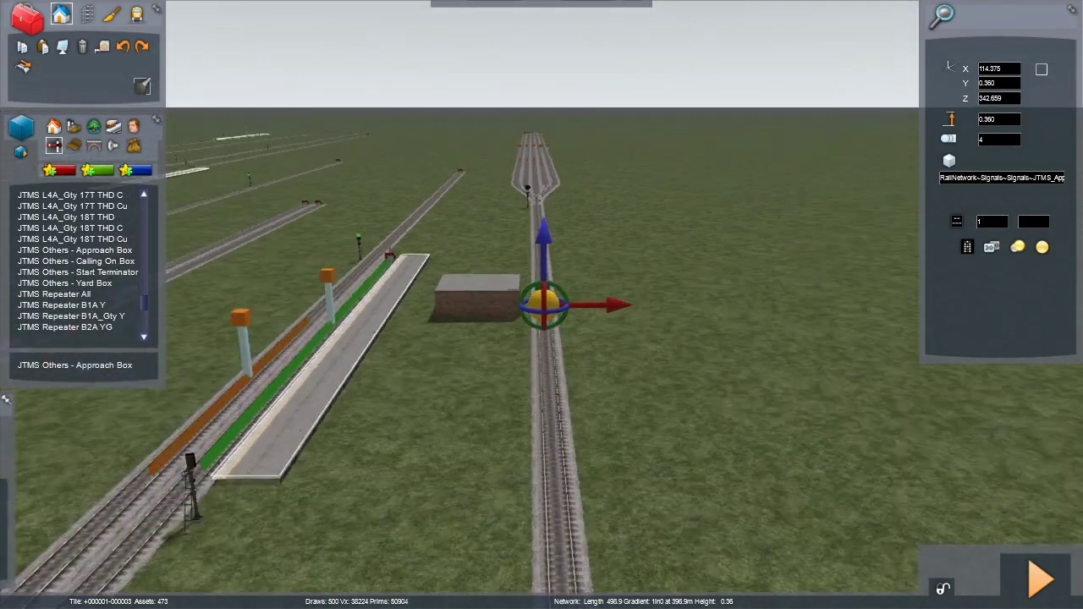
key(Up)
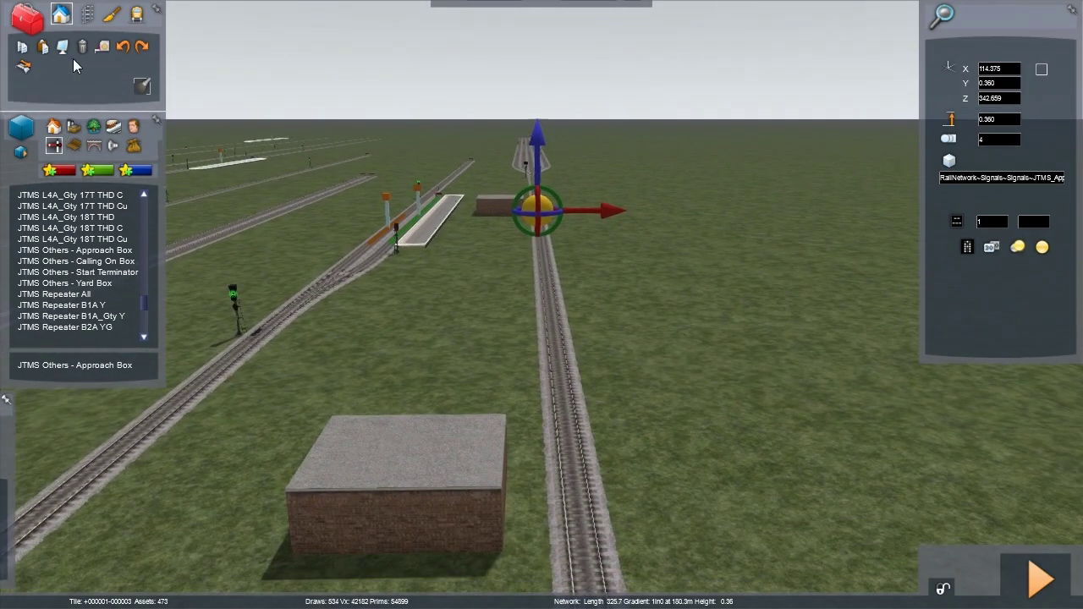
click(76, 251)
key(Up)
click(577, 416)
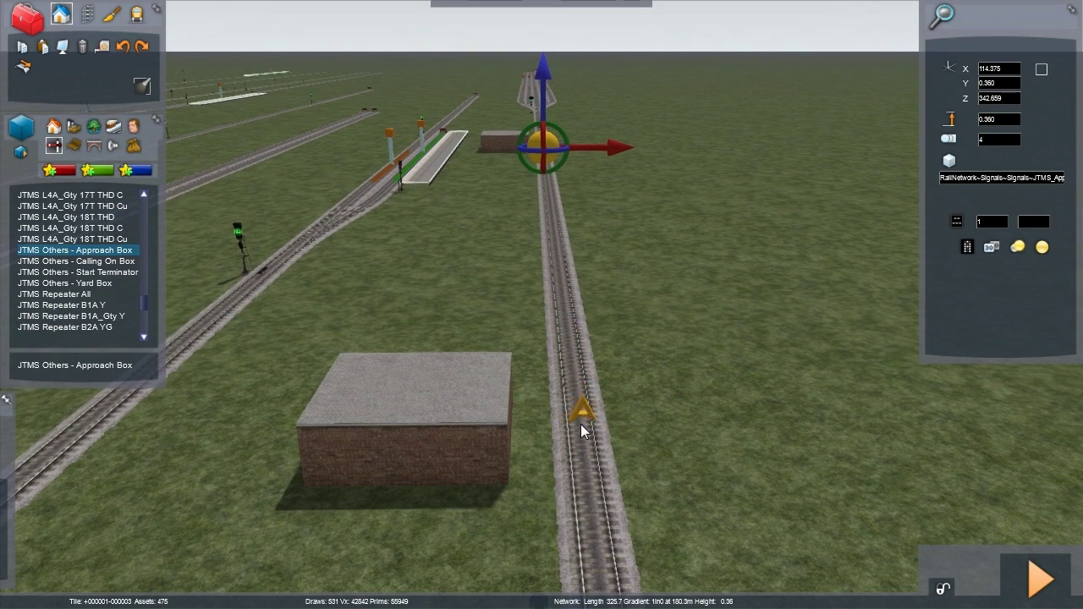
click(578, 424)
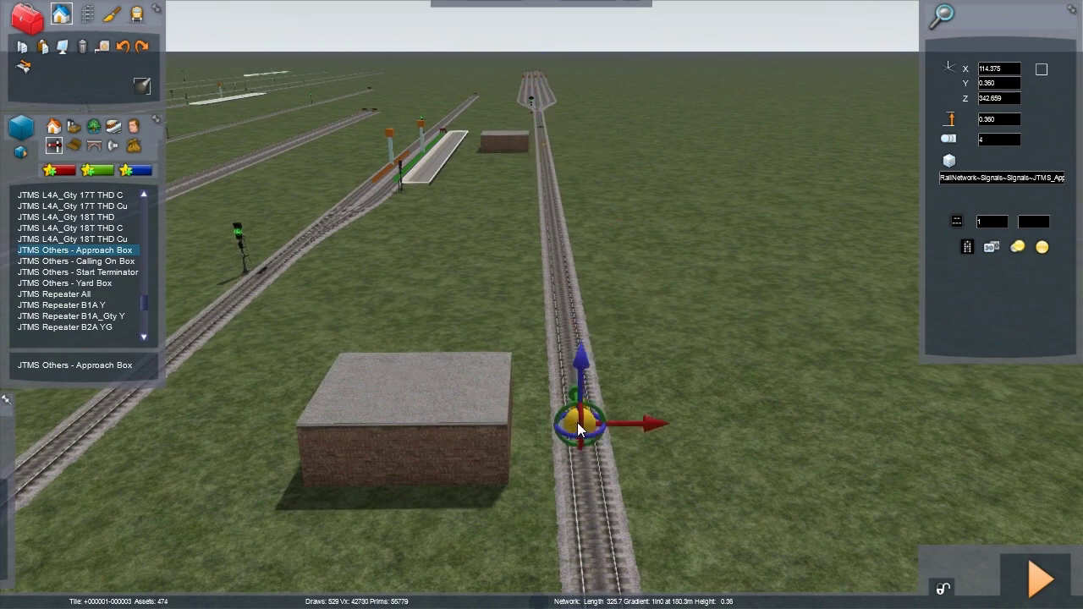
Set the first ID field of the approach box farther from the junction to 5 and deselect the box.
key(Up)
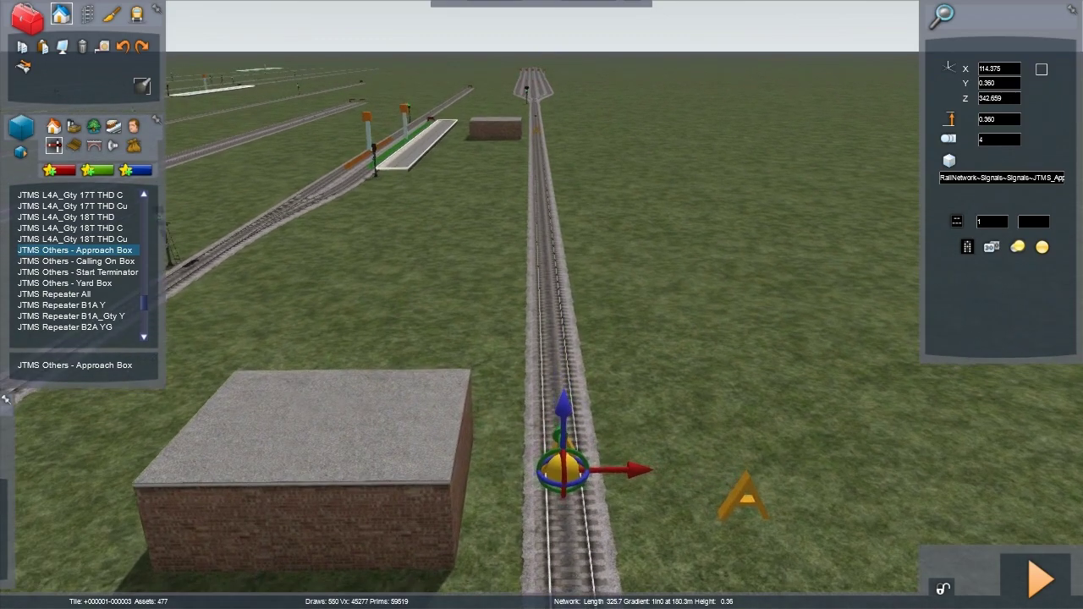
key(Up)
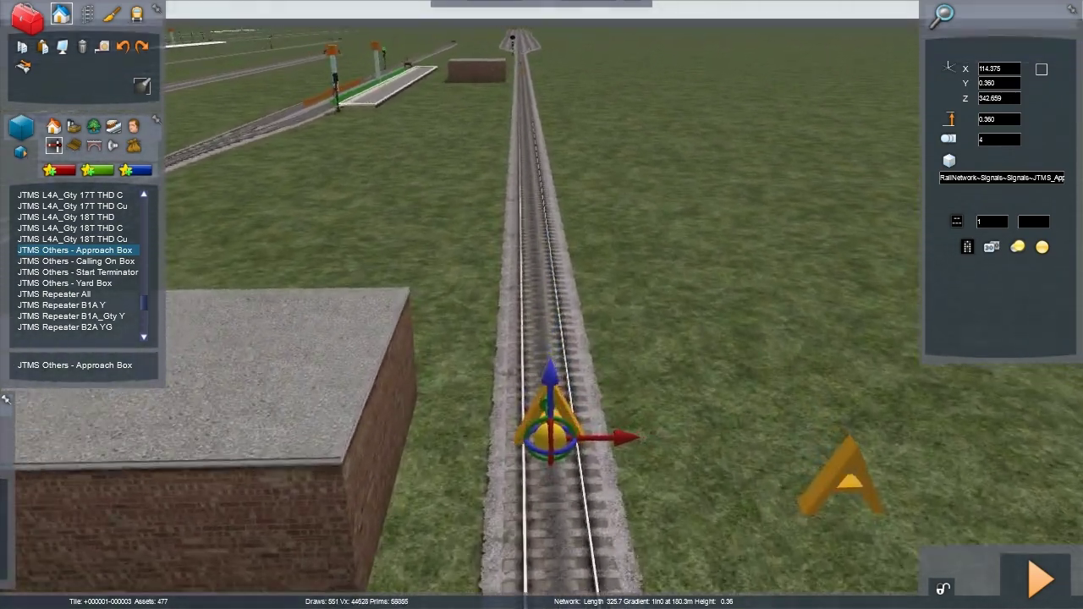
click(572, 437)
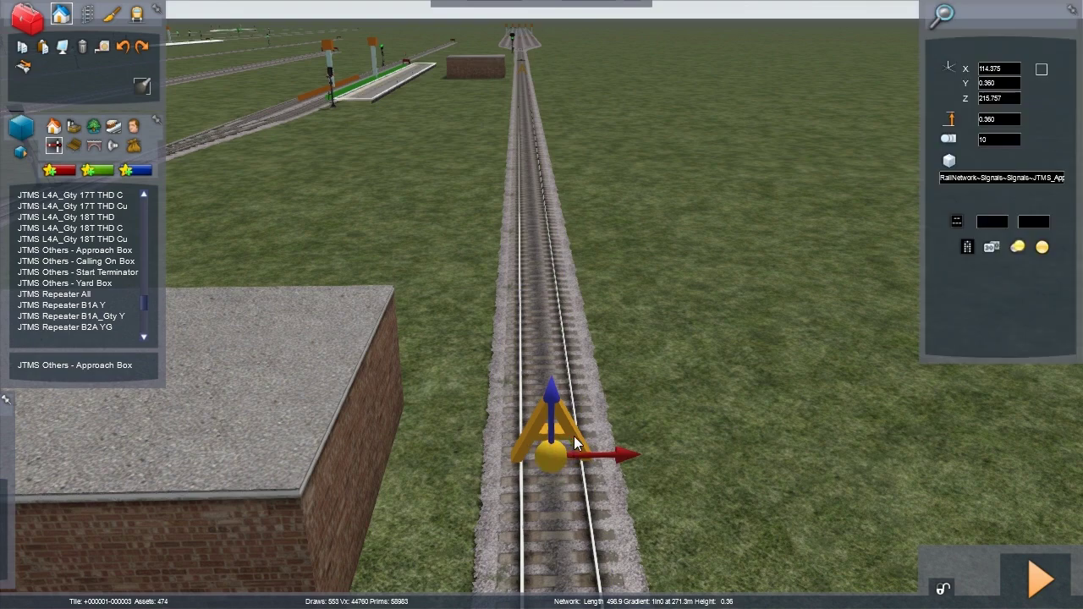
click(982, 221)
text(5)
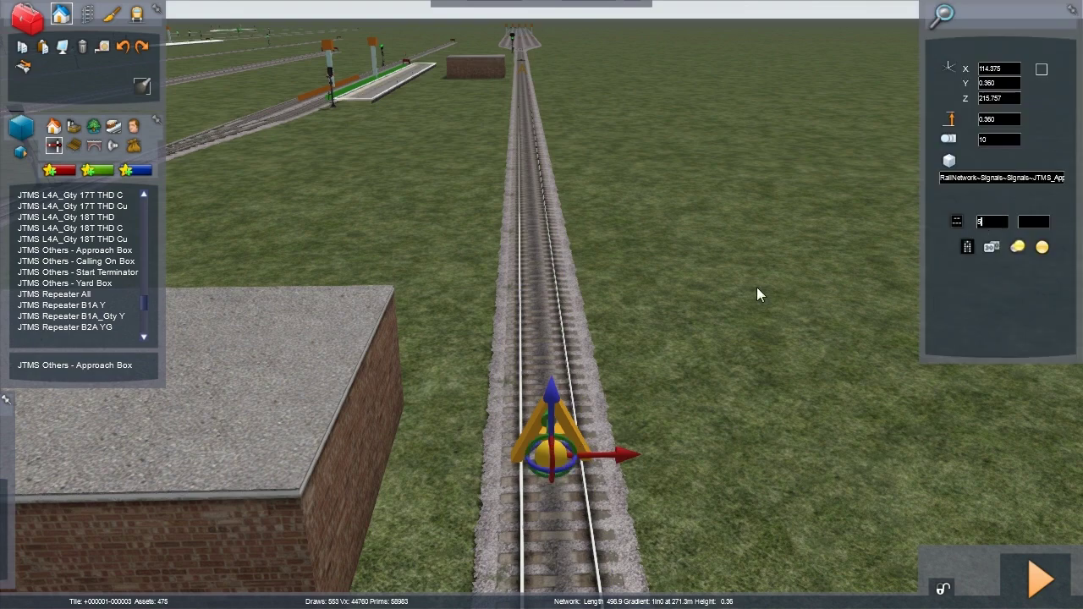
click(746, 333)
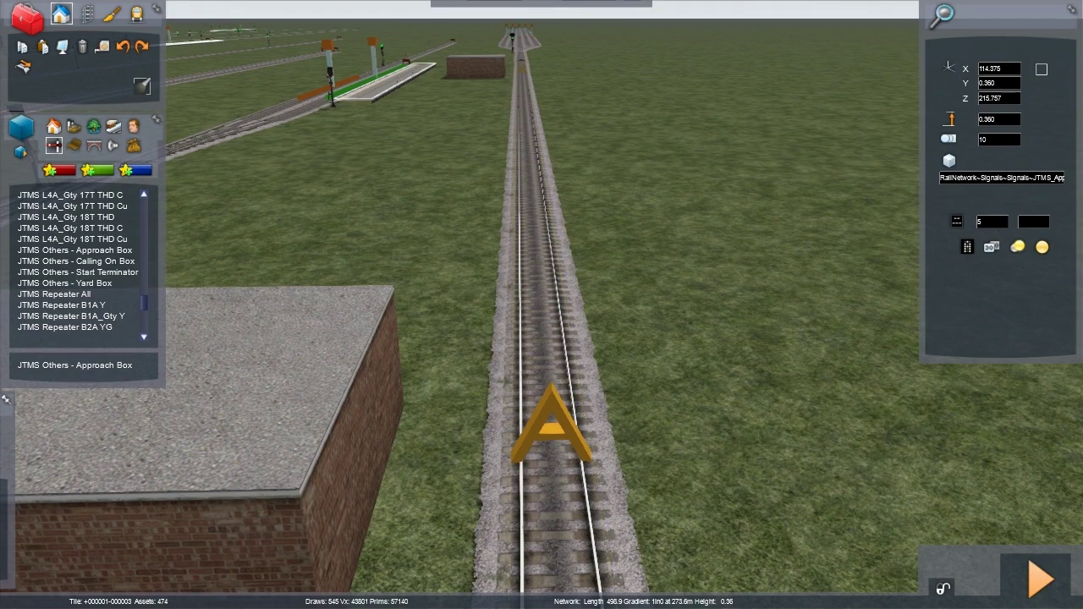
text(2)
key(BackSpace)
drag(758, 395, 766, 401)
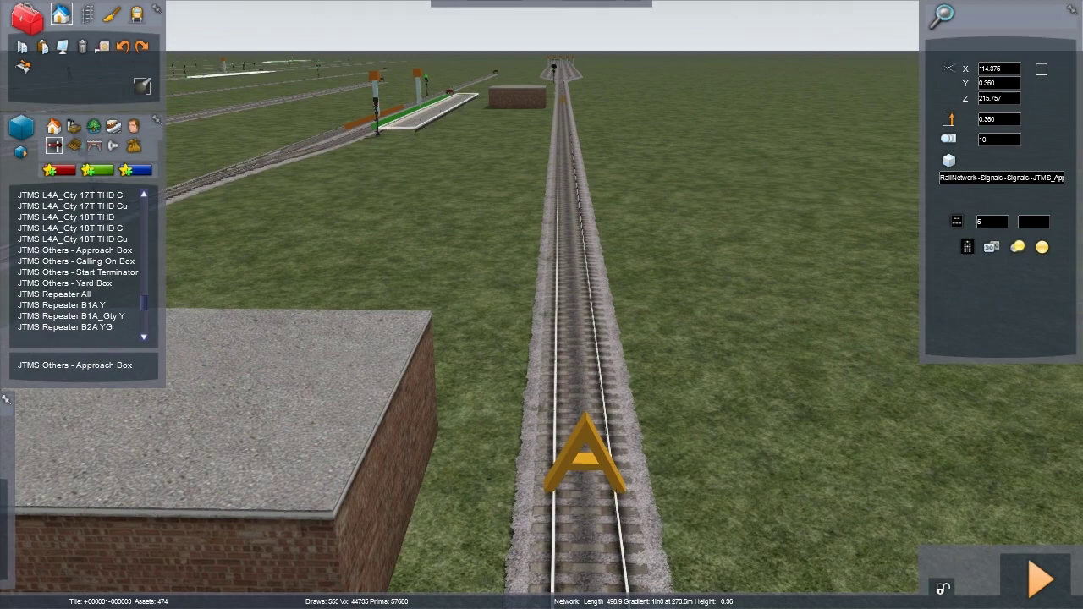
key(Down)
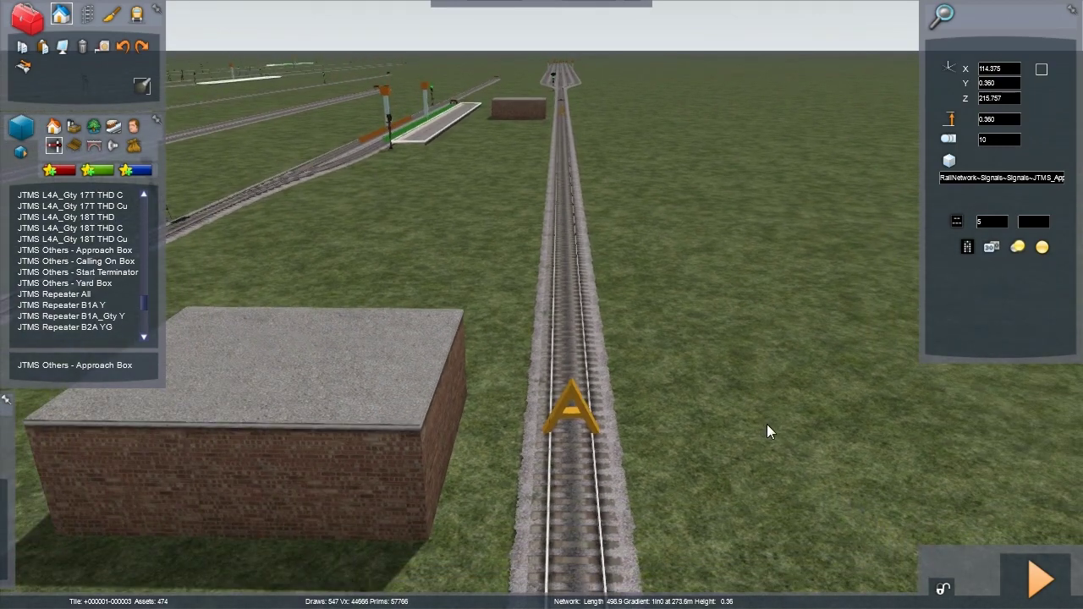